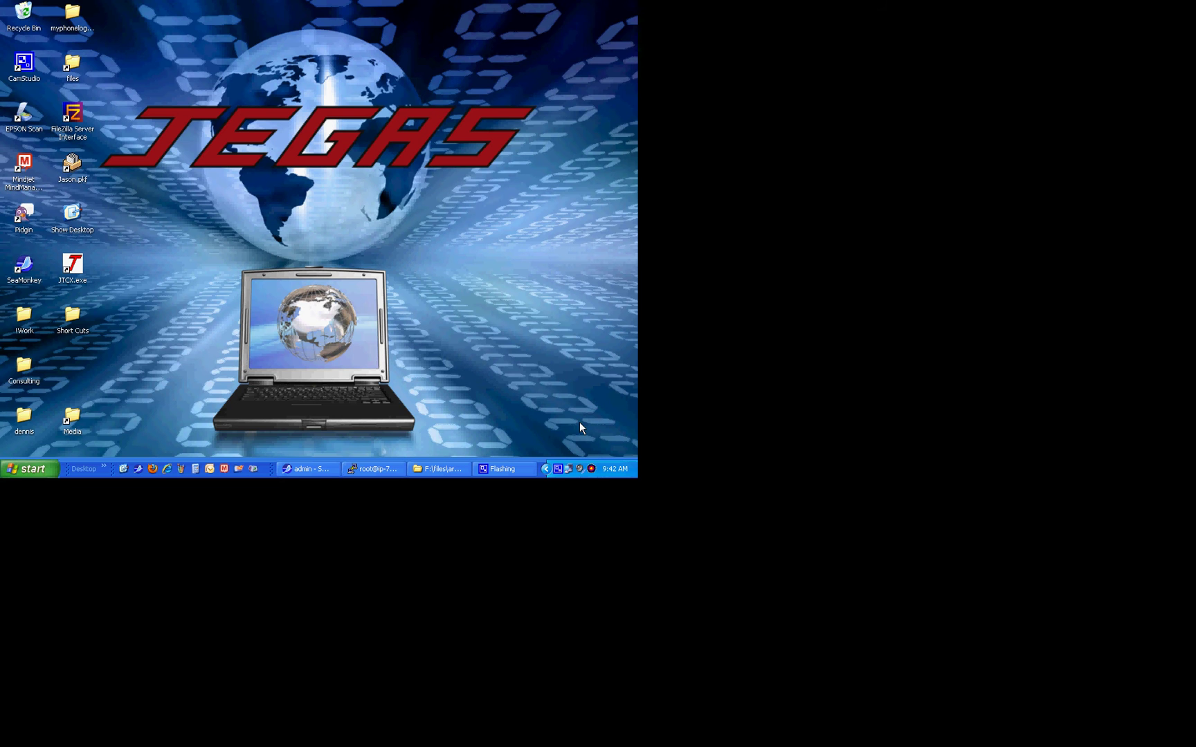
{"action": "left_click", "coordinate": [294, 471]}
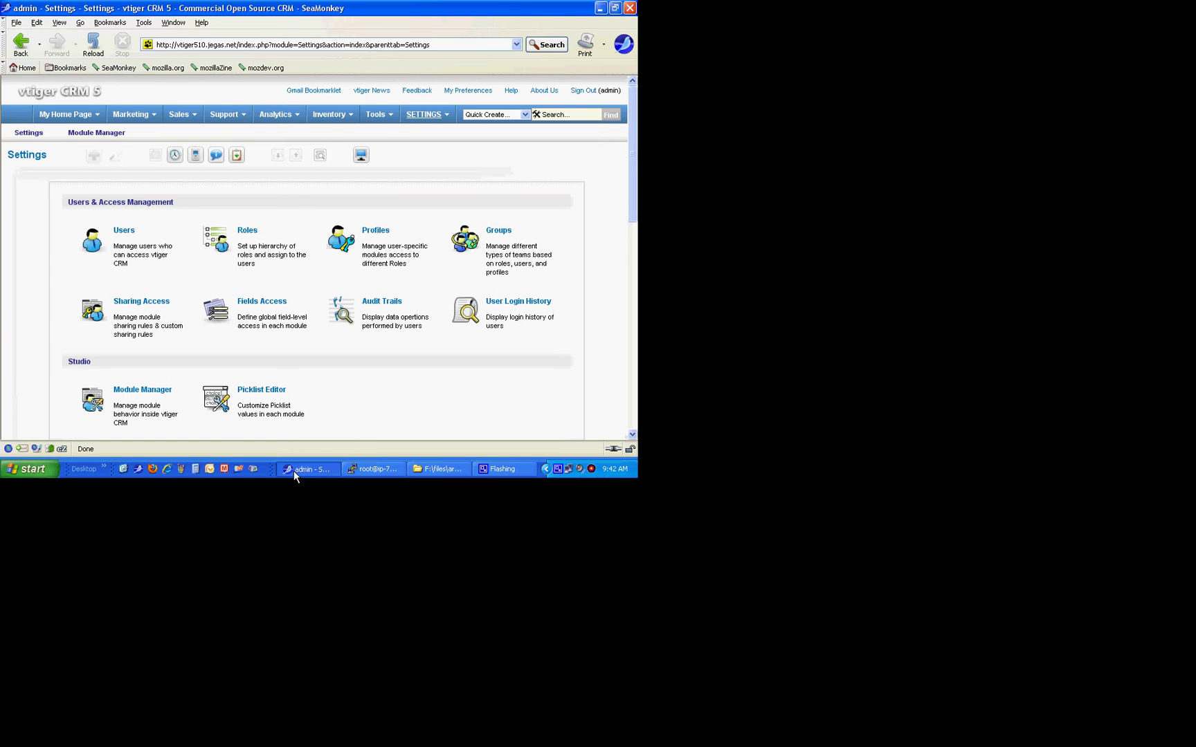
{"action": "mouse_move", "coordinate": [418, 118]}
{"action": "left_click", "coordinate": [66, 114]}
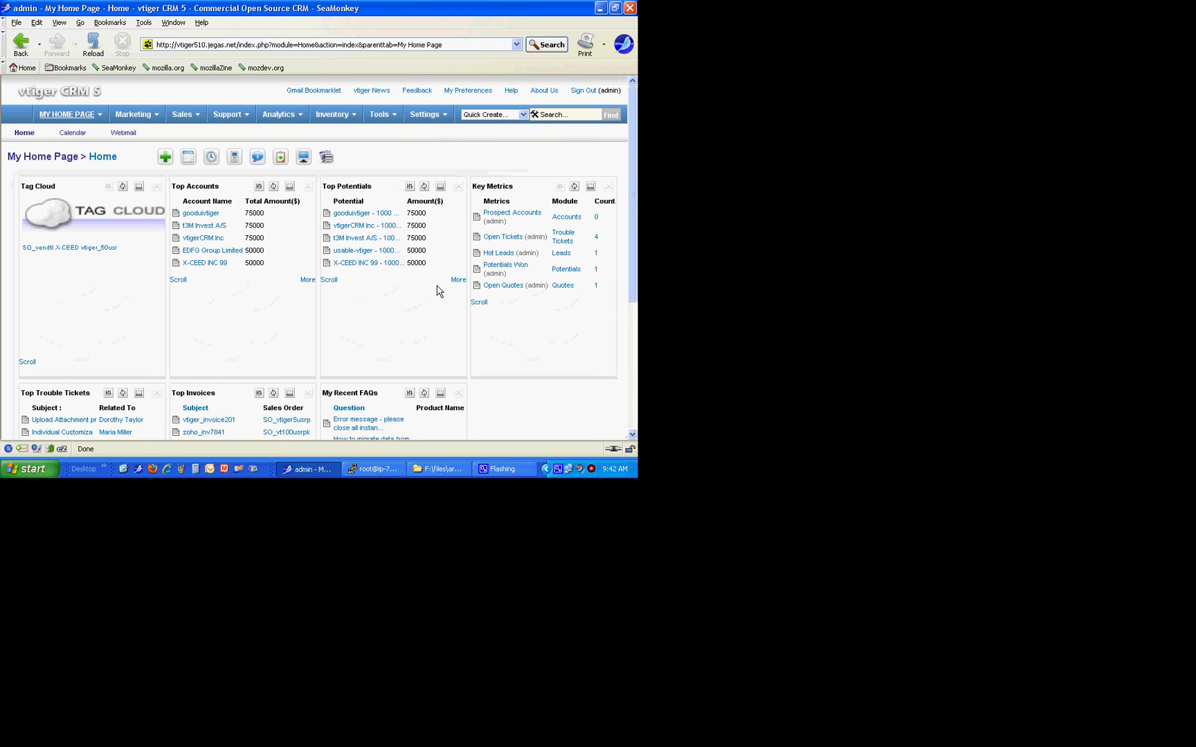
{"action": "left_click", "coordinate": [419, 132]}
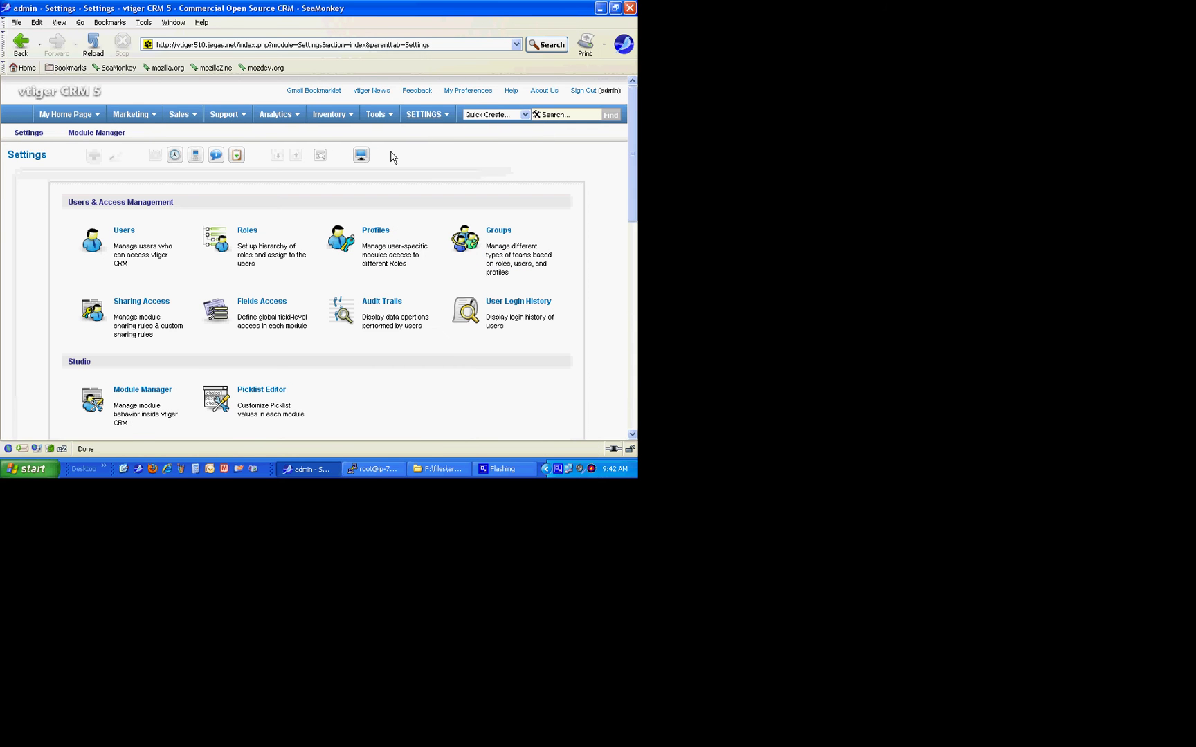
{"action": "mouse_move", "coordinate": [419, 114]}
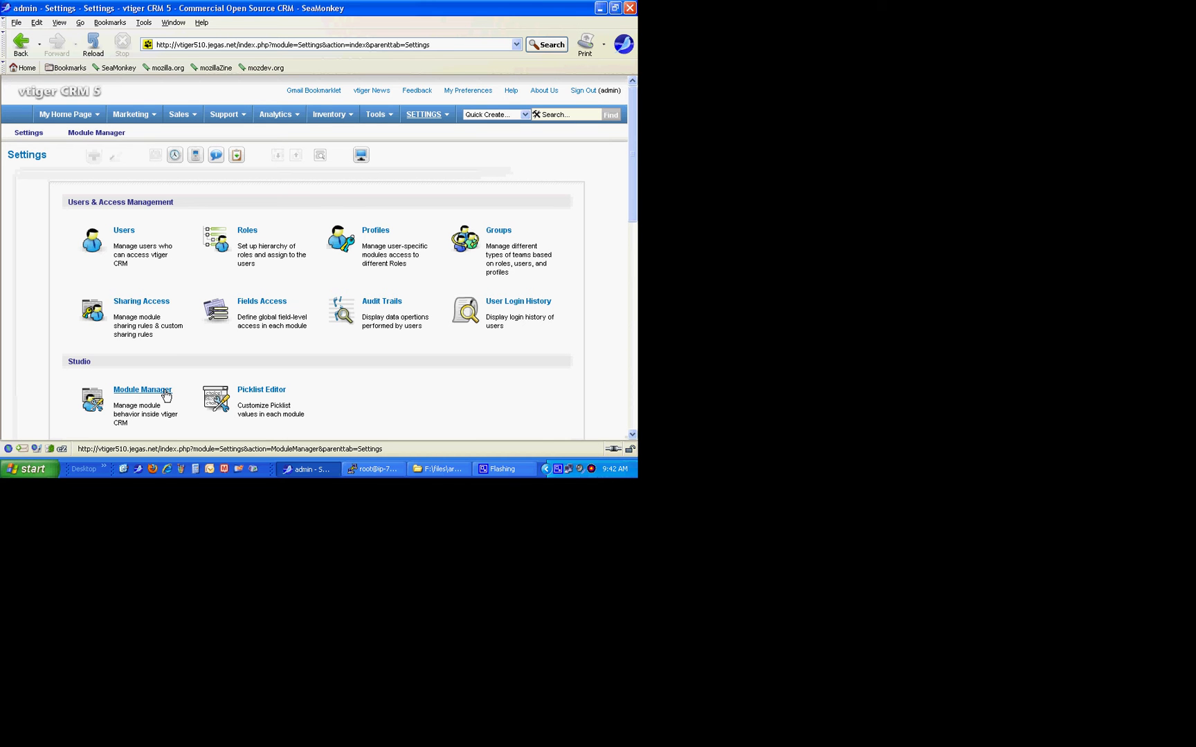
Step: Go to Module Manager and open the Leads module's settings page
{"action": "left_click", "coordinate": [166, 392]}
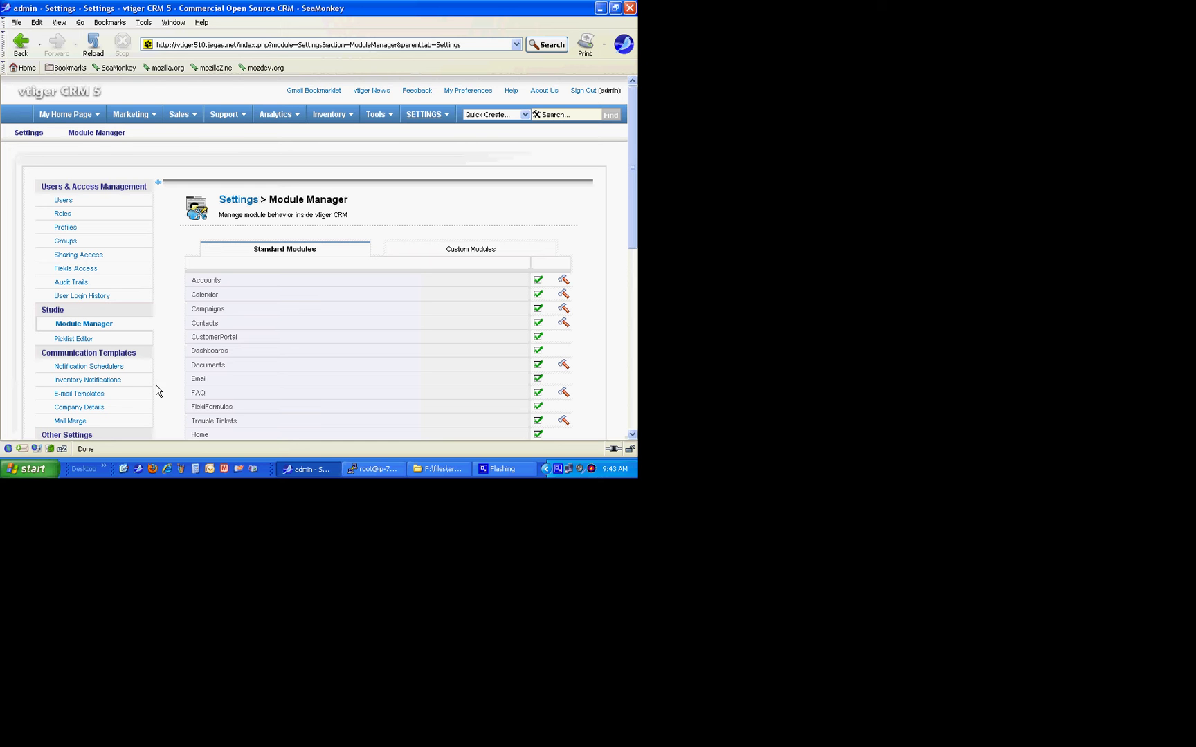
{"action": "scroll", "coordinate": [252, 403], "scroll_direction": "down", "scroll_amount": 4}
{"action": "scroll", "coordinate": [253, 402], "scroll_direction": "down", "scroll_amount": 1}
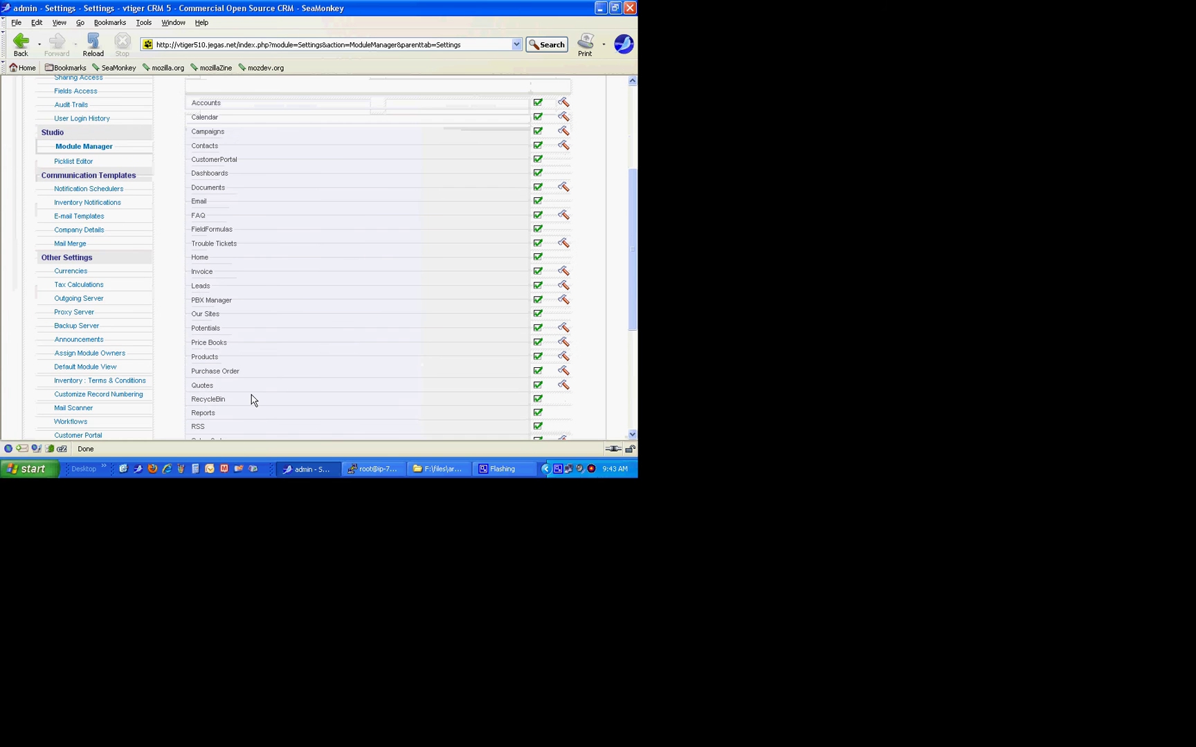
{"action": "left_click", "coordinate": [564, 285]}
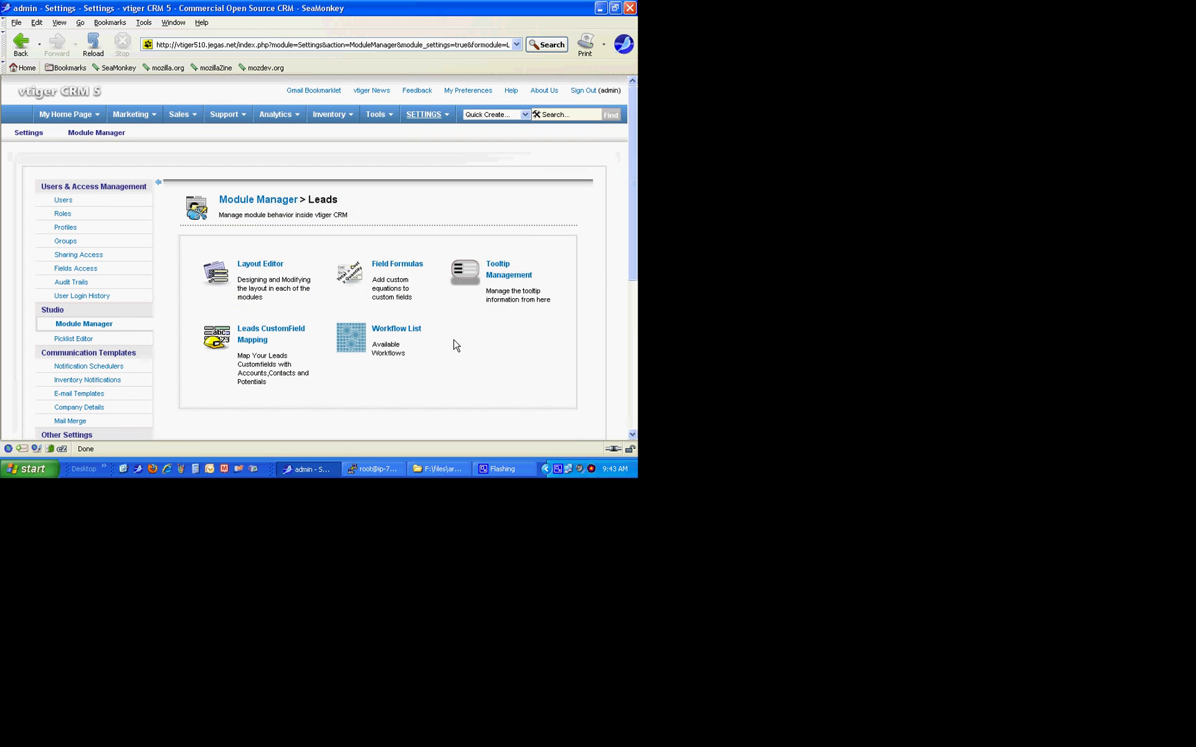
Step: Open the Layout Editor for Leads
{"action": "left_click", "coordinate": [261, 265]}
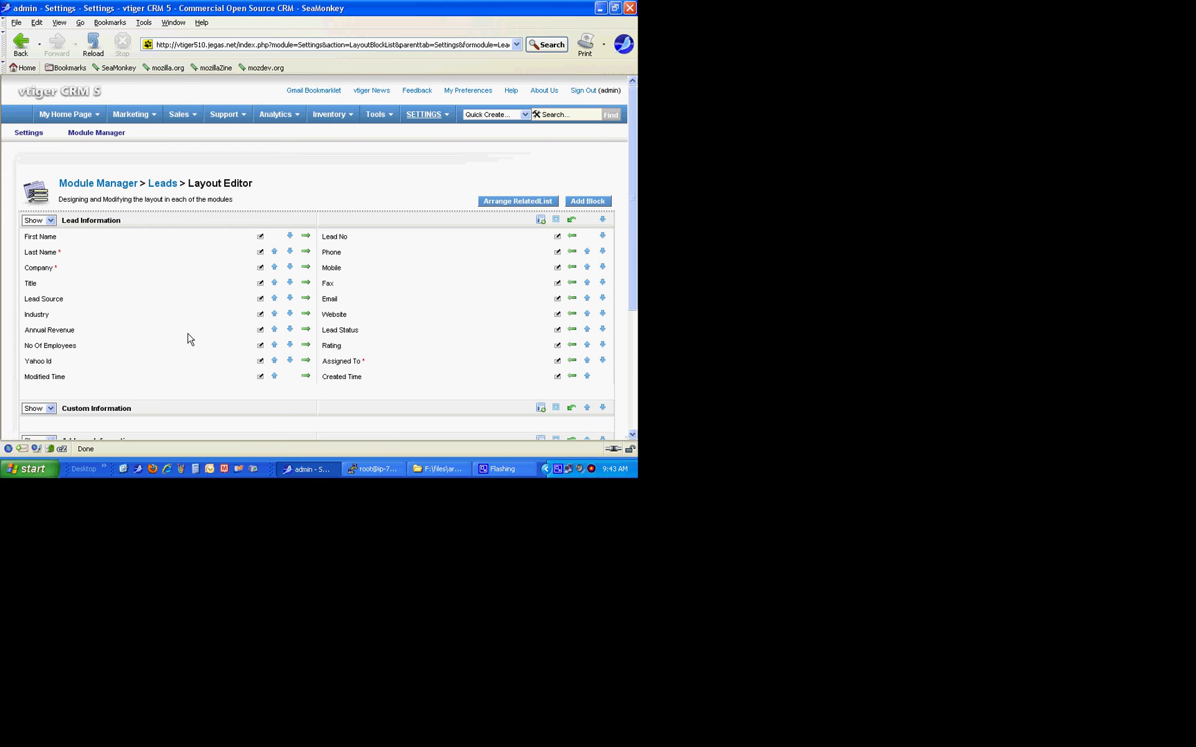
Step: Start a new custom field on the Leads Custom Information block
{"action": "scroll", "coordinate": [190, 339], "scroll_direction": "down", "scroll_amount": 3}
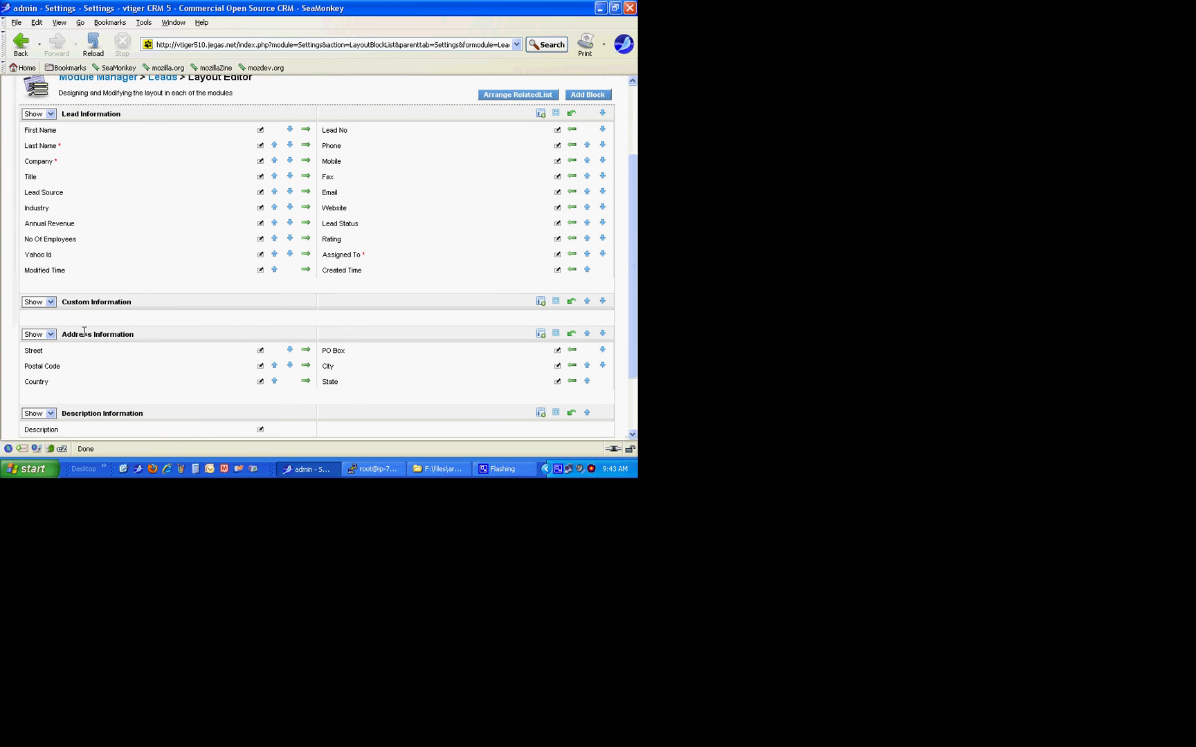
{"action": "scroll", "coordinate": [166, 214], "scroll_direction": "up", "scroll_amount": 3}
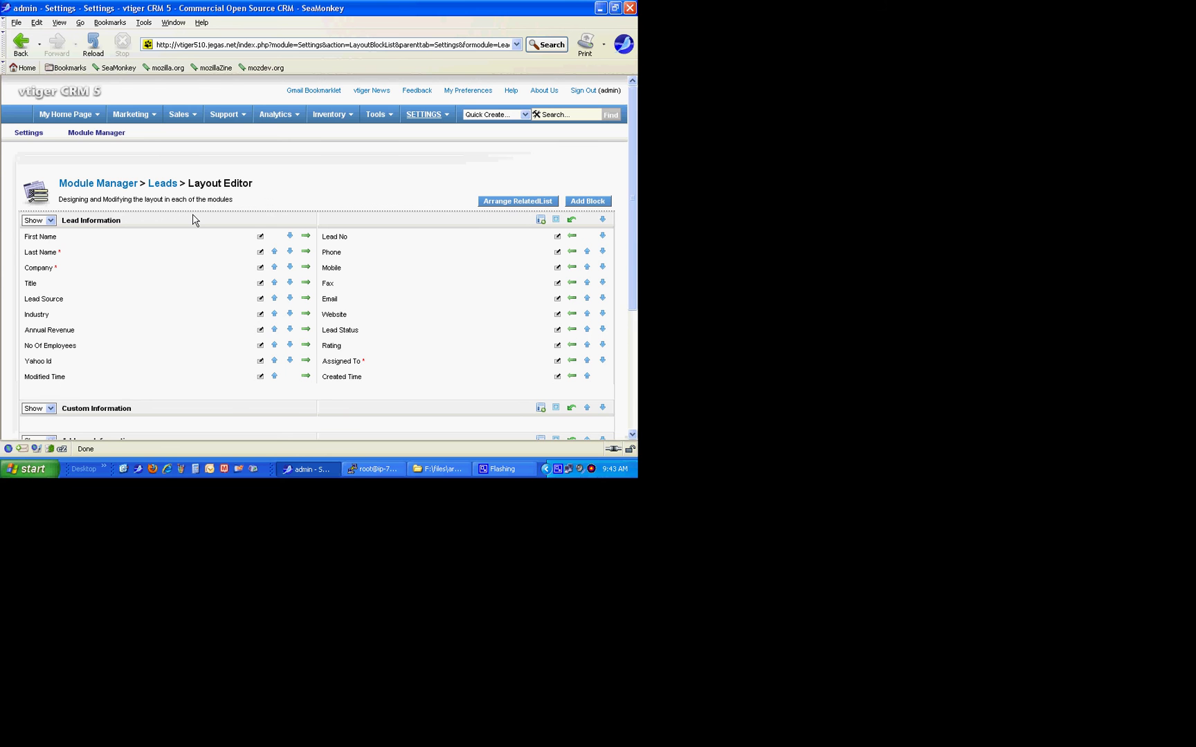
{"action": "scroll", "coordinate": [166, 386], "scroll_direction": "down", "scroll_amount": 3}
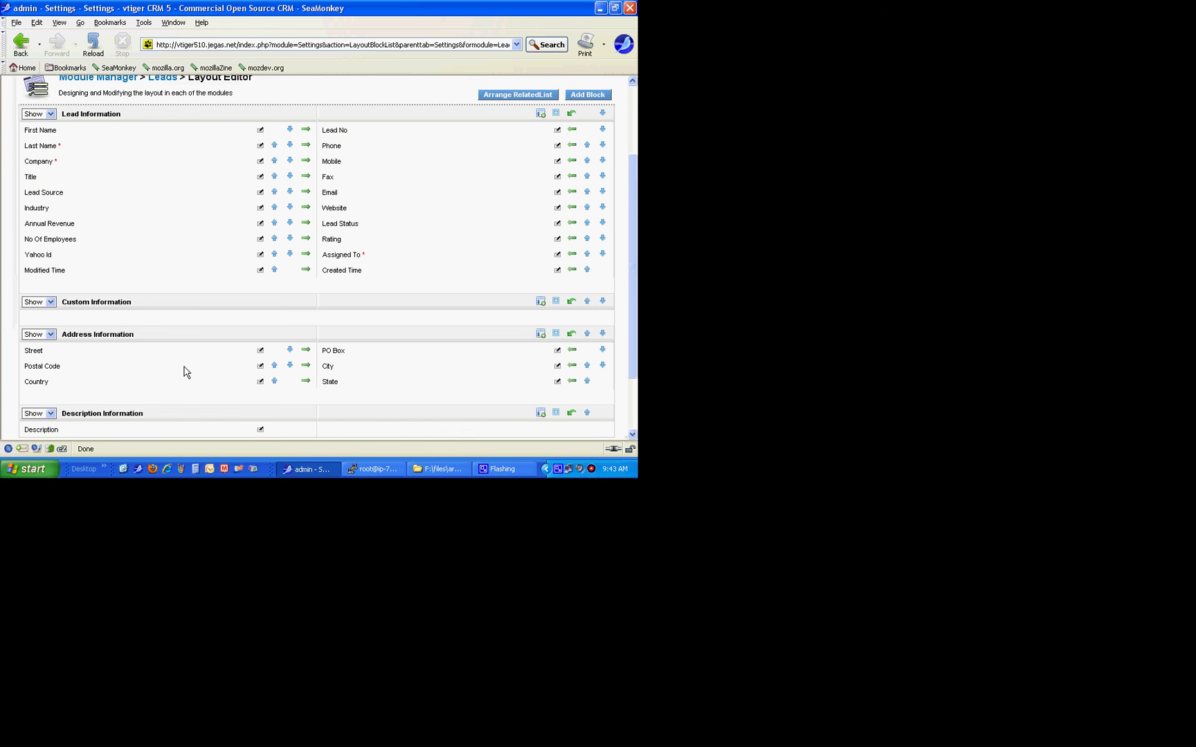
{"action": "left_click", "coordinate": [555, 302]}
{"action": "scroll", "coordinate": [558, 335], "scroll_direction": "down", "scroll_amount": 3}
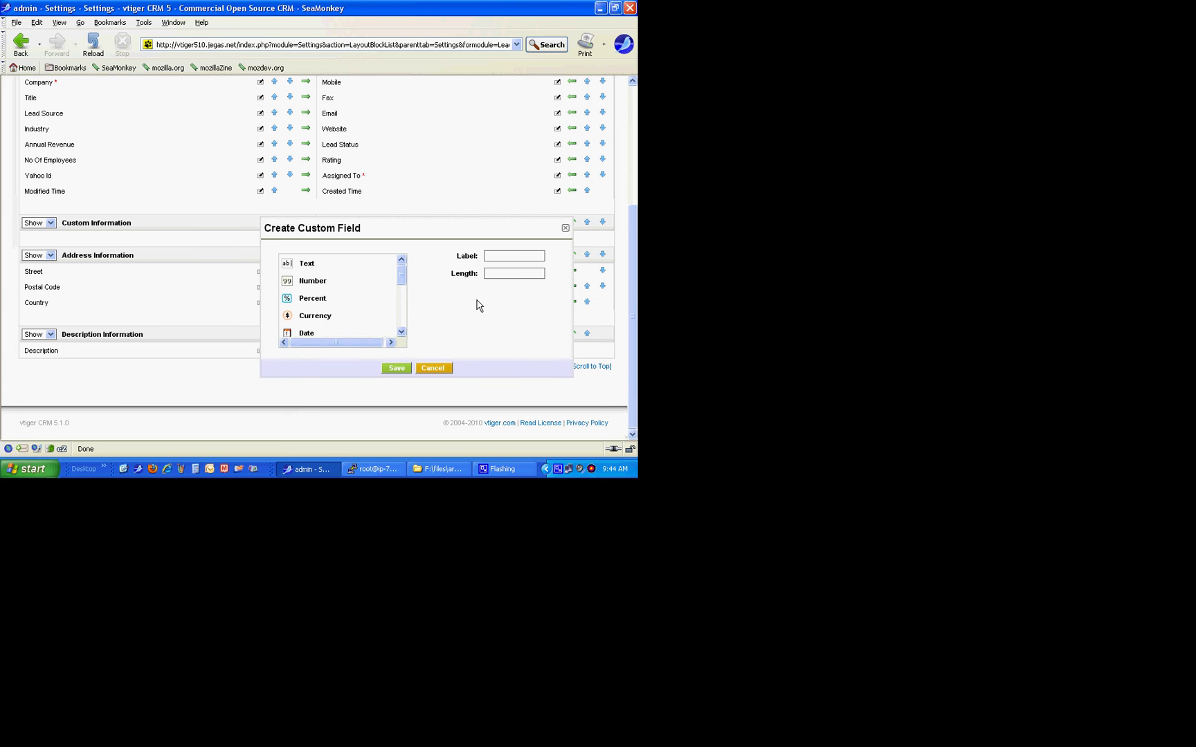
Step: Make the new field a Text type with label 'Test' and length 10
{"action": "left_click", "coordinate": [308, 263]}
{"action": "left_click", "coordinate": [497, 256]}
{"action": "type", "text": "Test"}
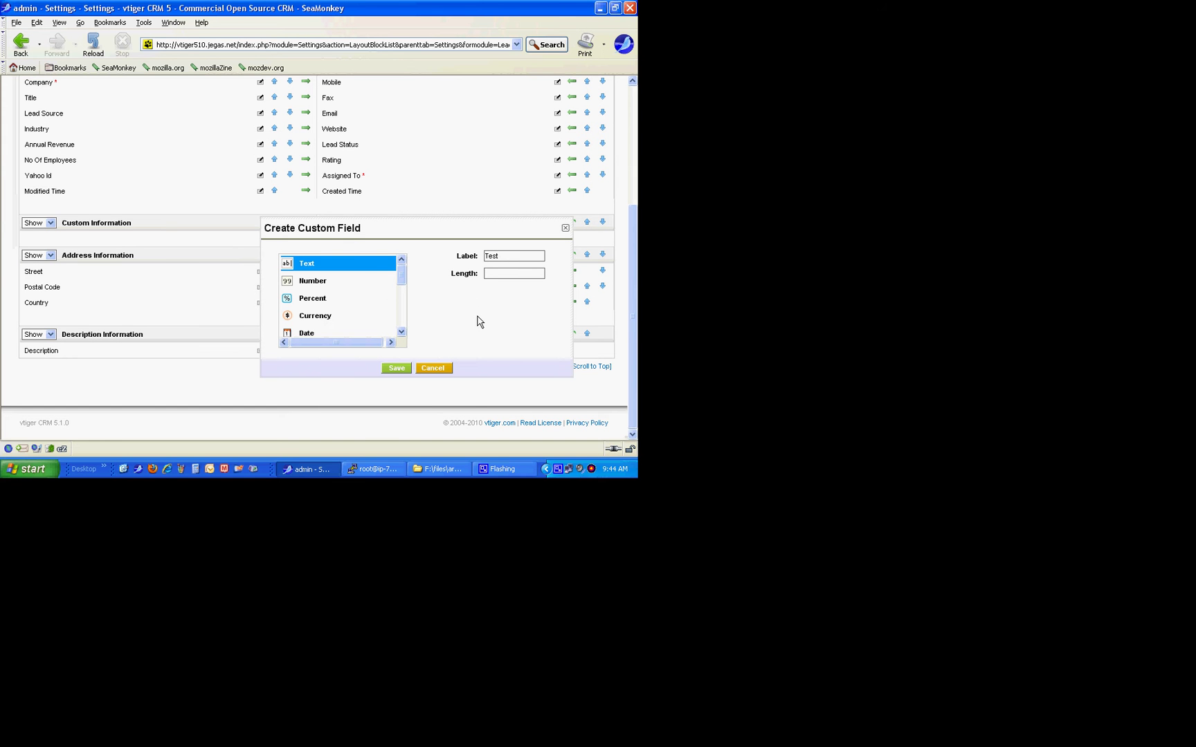
{"action": "type", "text": "10"}
Step: Save the Leads Text field 'Test' and return to Module Manager via the Settings menu
{"action": "left_click", "coordinate": [397, 372]}
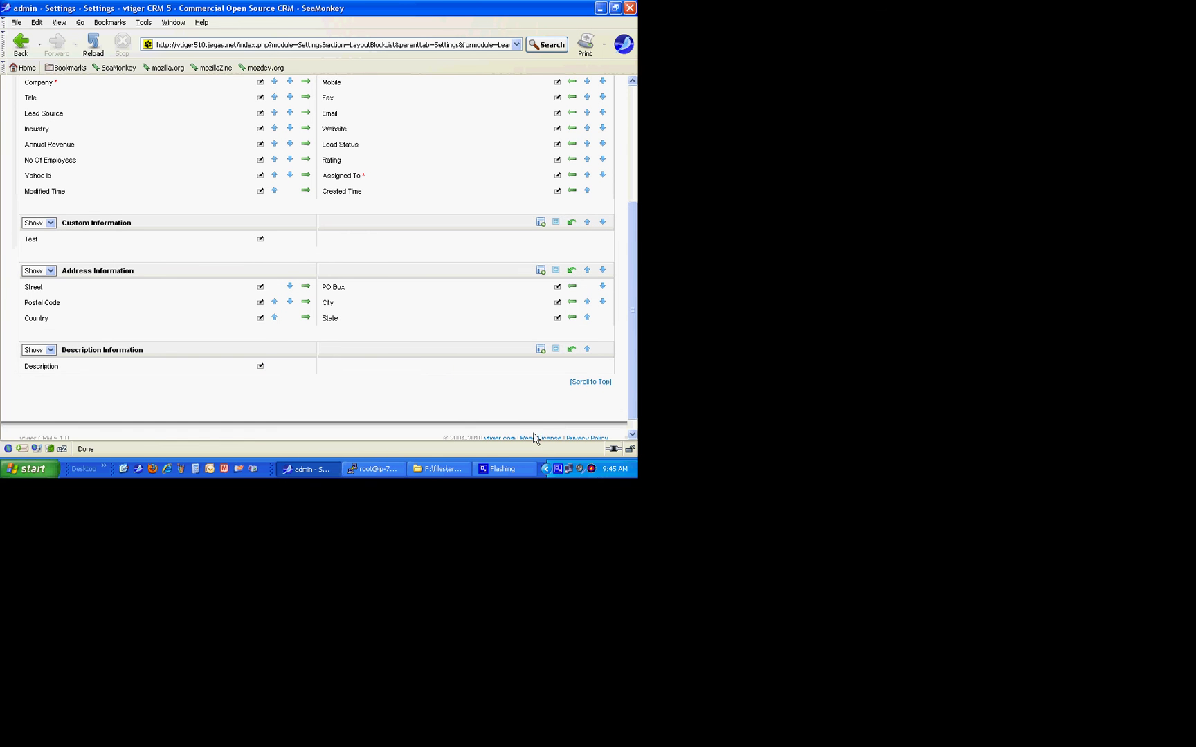
{"action": "scroll", "coordinate": [448, 307], "scroll_direction": "up", "scroll_amount": 5}
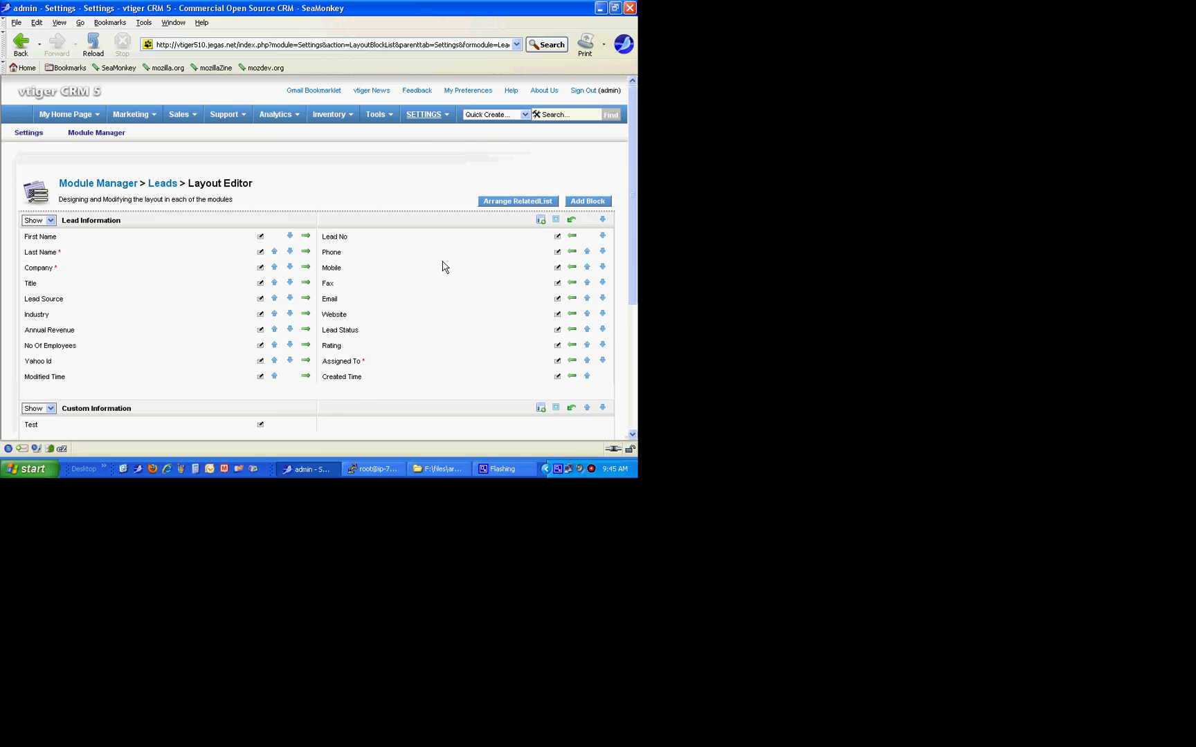
{"action": "mouse_move", "coordinate": [436, 126]}
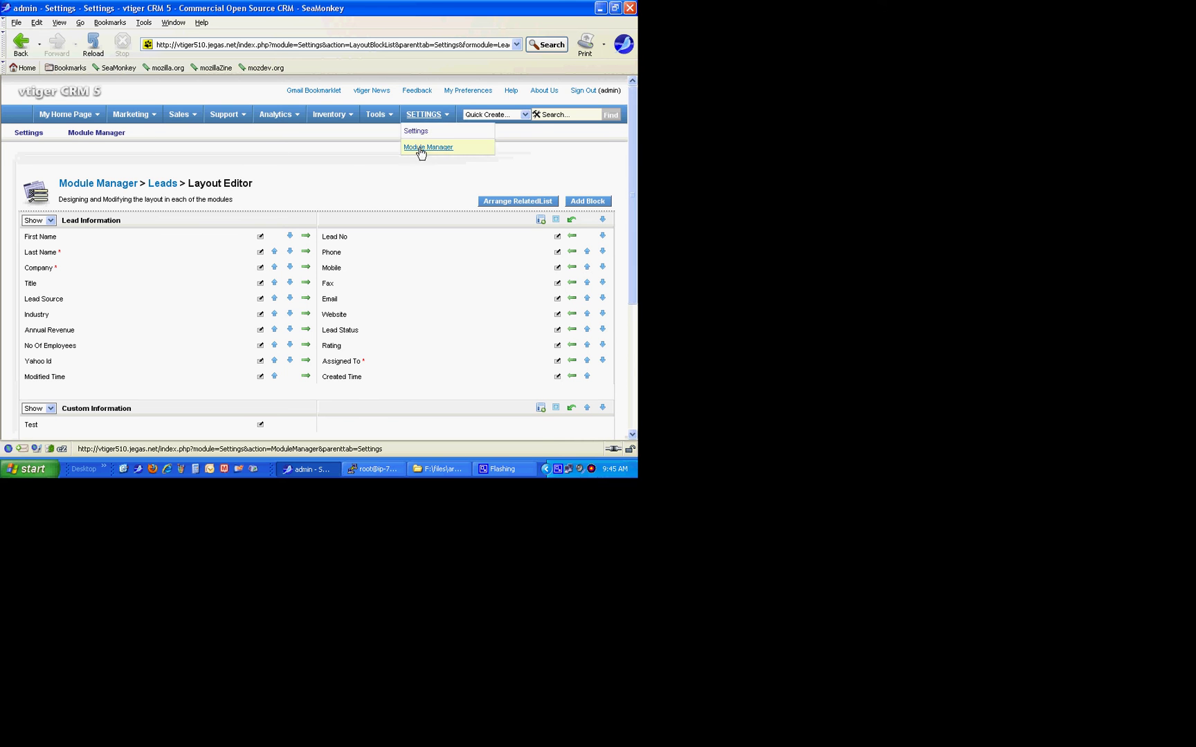
{"action": "left_click", "coordinate": [420, 149]}
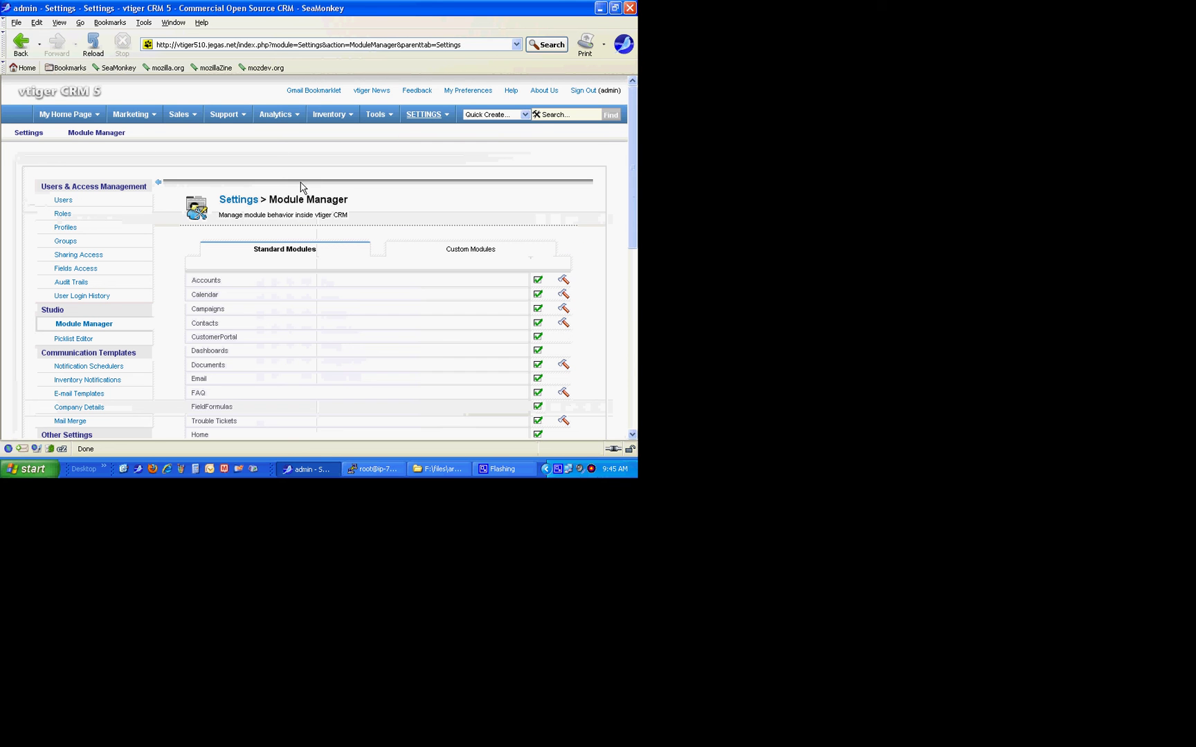
Step: Open the Accounts Layout Editor and start a new field in Custom Information
{"action": "left_click", "coordinate": [563, 280]}
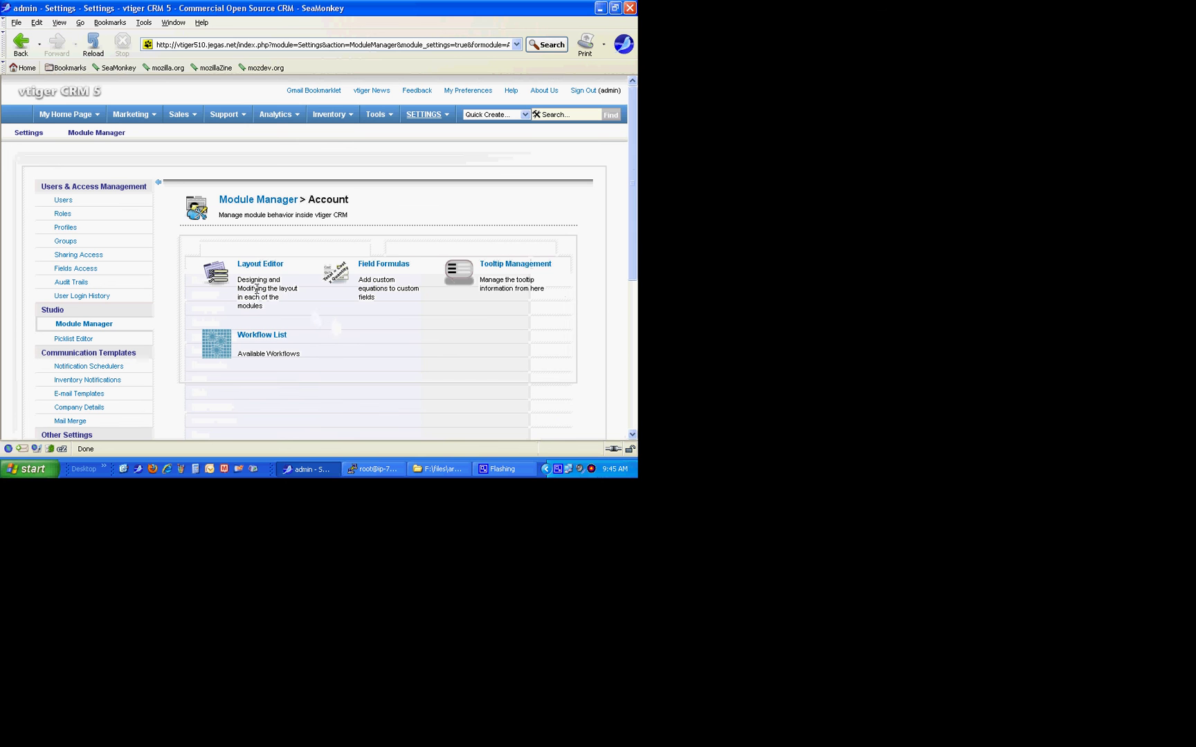
{"action": "left_click", "coordinate": [267, 269]}
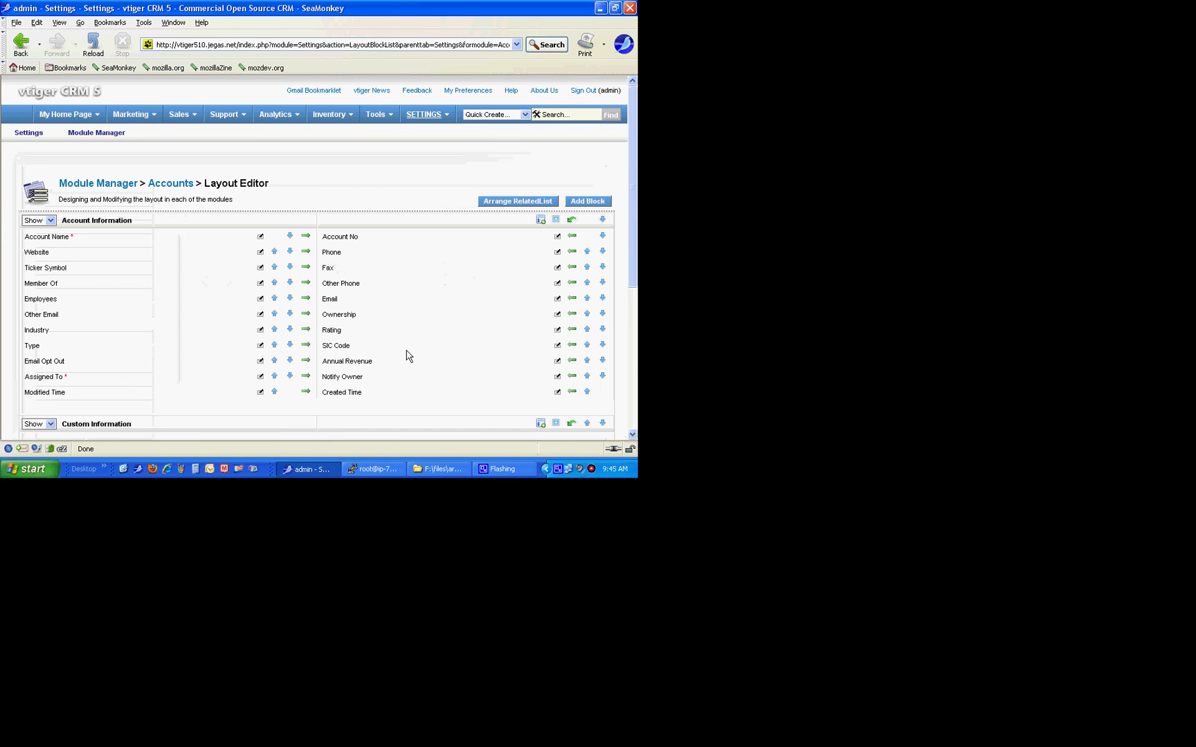
{"action": "scroll", "coordinate": [356, 318], "scroll_direction": "down", "scroll_amount": 3}
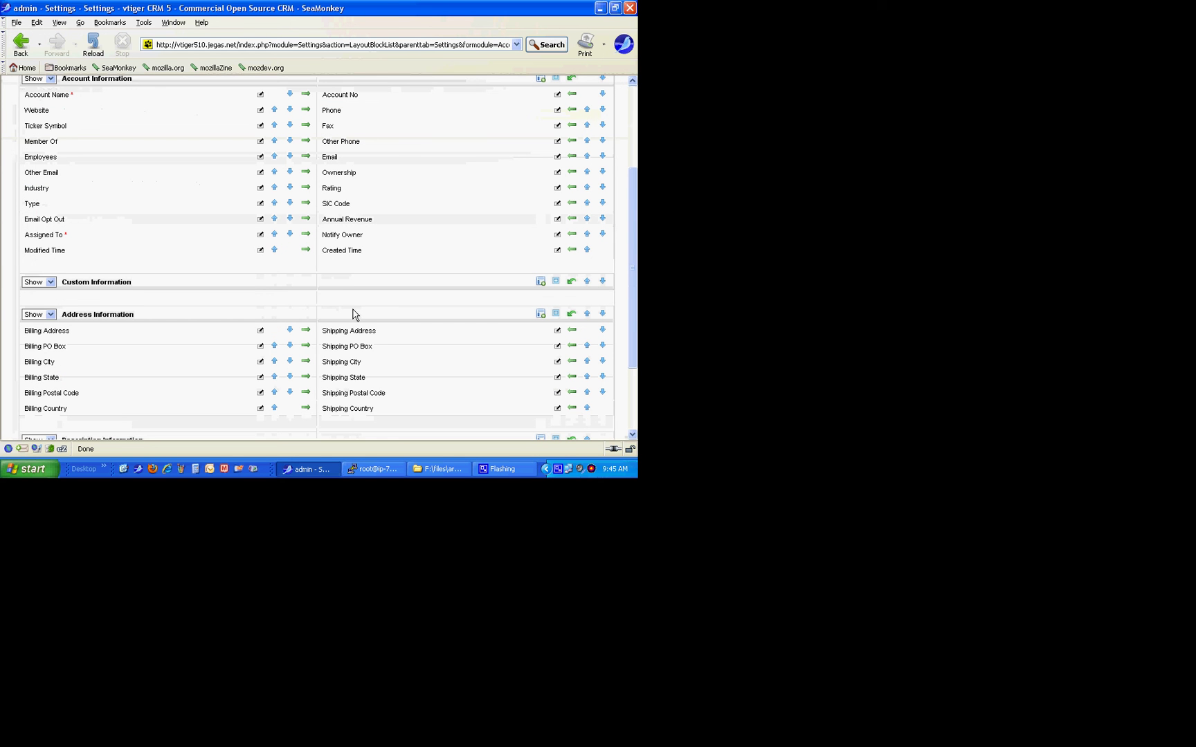
{"action": "left_click", "coordinate": [558, 282]}
Step: Create a Text field labelled 'Test' with length 10 and save it
{"action": "left_click", "coordinate": [295, 321]}
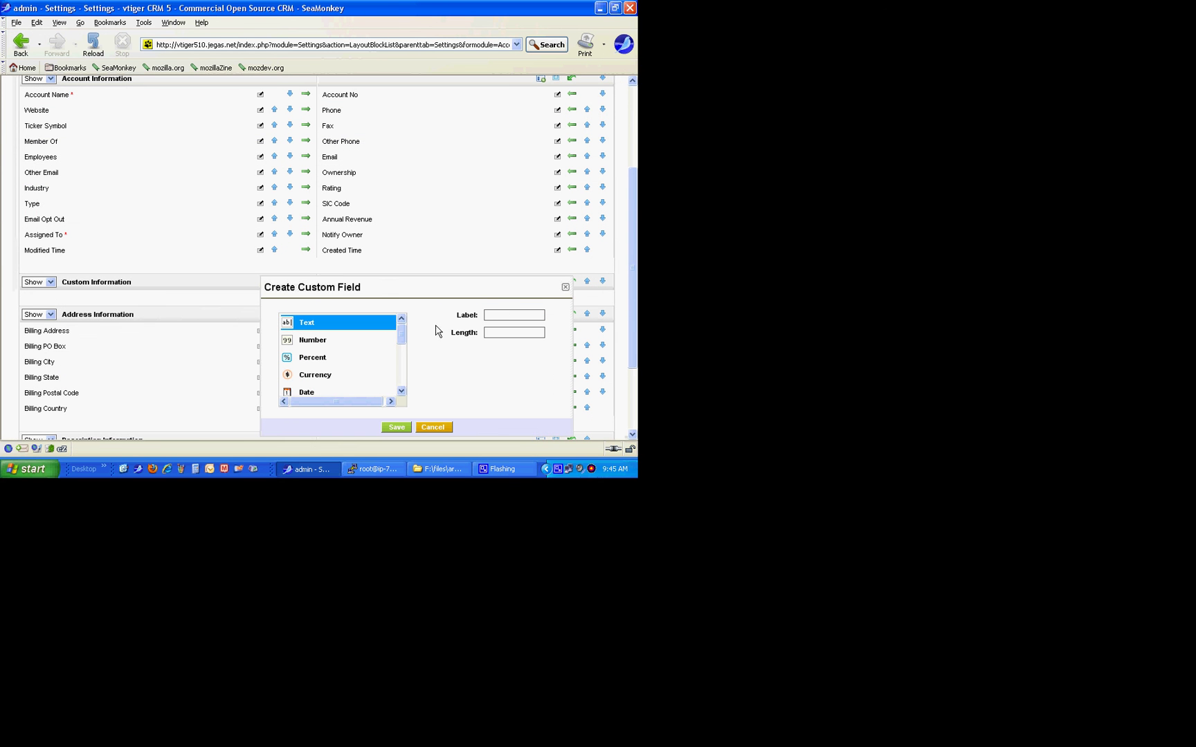
{"action": "left_click", "coordinate": [487, 314]}
{"action": "type", "text": "test"}
{"action": "key", "text": "Home"}
{"action": "key", "text": "Delete"}
{"action": "type", "text": "T"}
{"action": "left_click", "coordinate": [494, 332]}
{"action": "type", "text": "10"}
{"action": "left_click", "coordinate": [399, 427]}
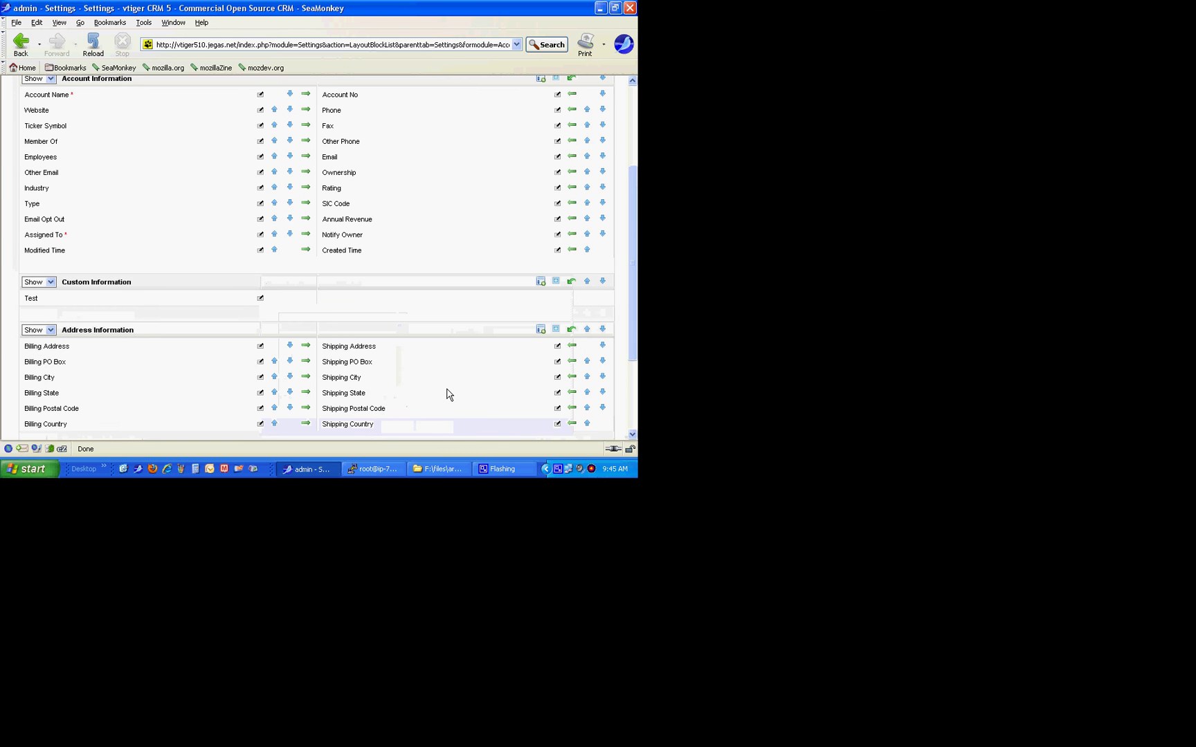
{"action": "scroll", "coordinate": [449, 395], "scroll_direction": "up", "scroll_amount": 5}
Step: Navigate through Settings and Module Manager to the Leads CustomField Mapping page
{"action": "left_click", "coordinate": [416, 132]}
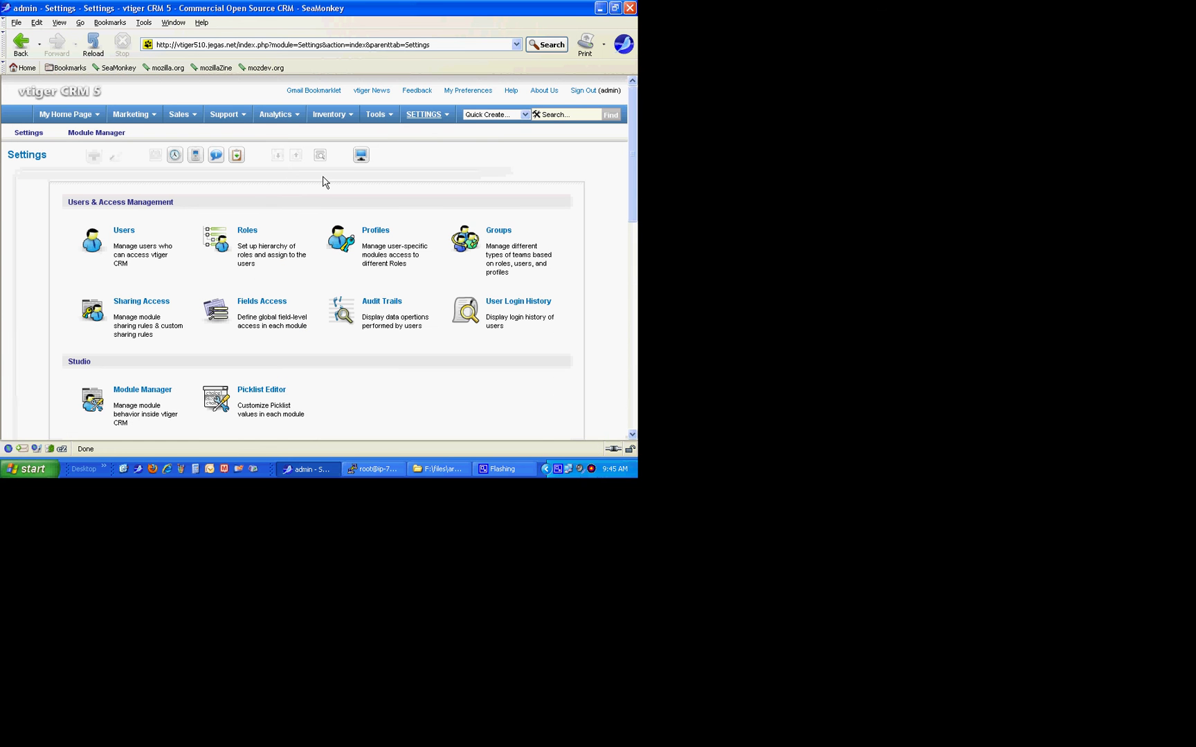
{"action": "scroll", "coordinate": [372, 336], "scroll_direction": "down", "scroll_amount": 3}
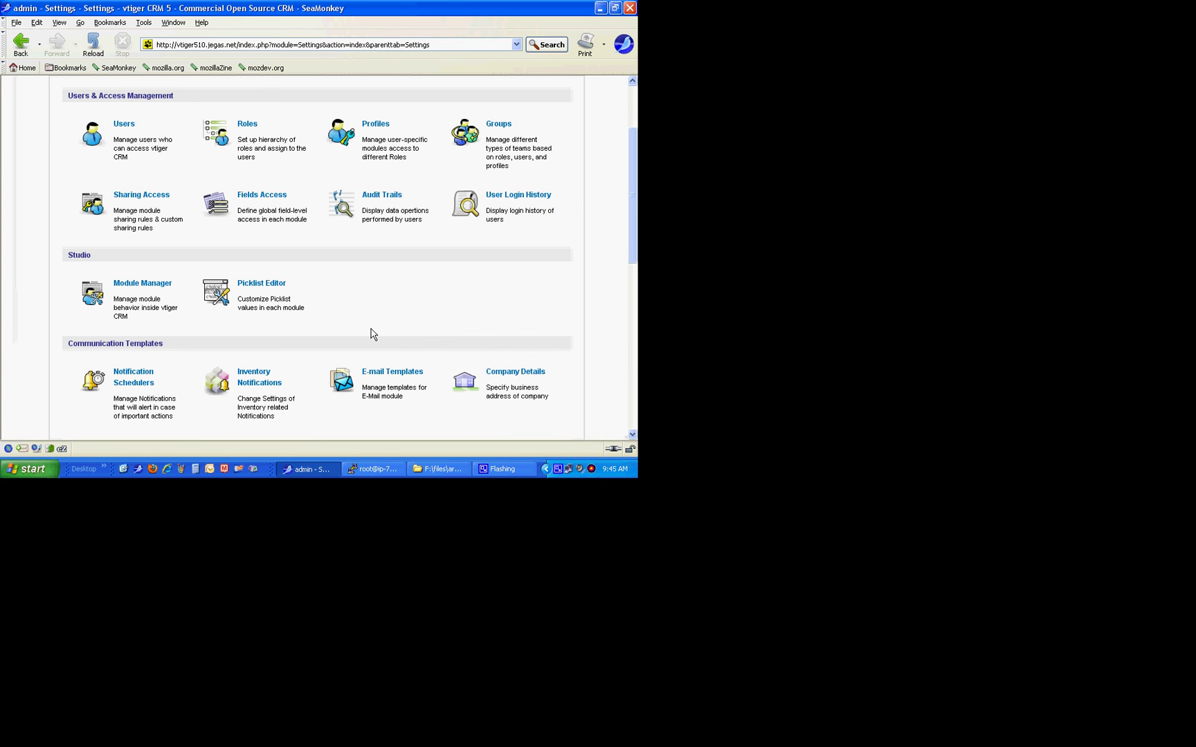
{"action": "left_click", "coordinate": [143, 284]}
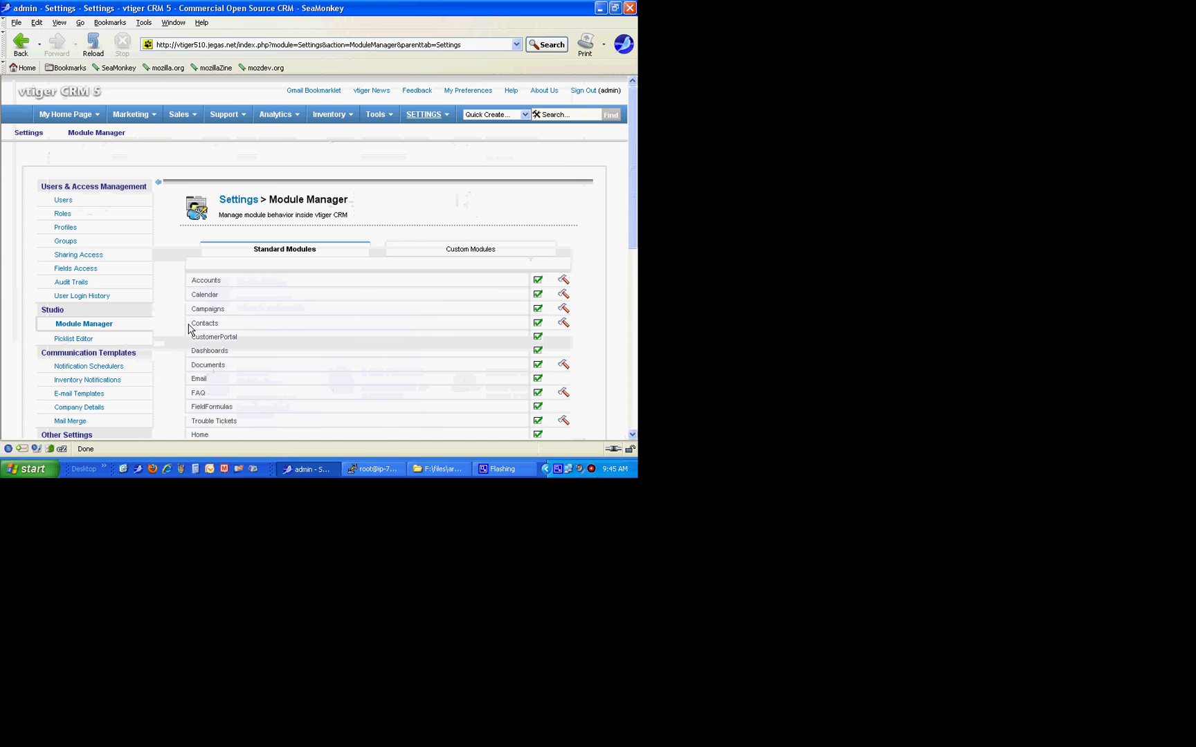
{"action": "scroll", "coordinate": [267, 353], "scroll_direction": "down", "scroll_amount": 4}
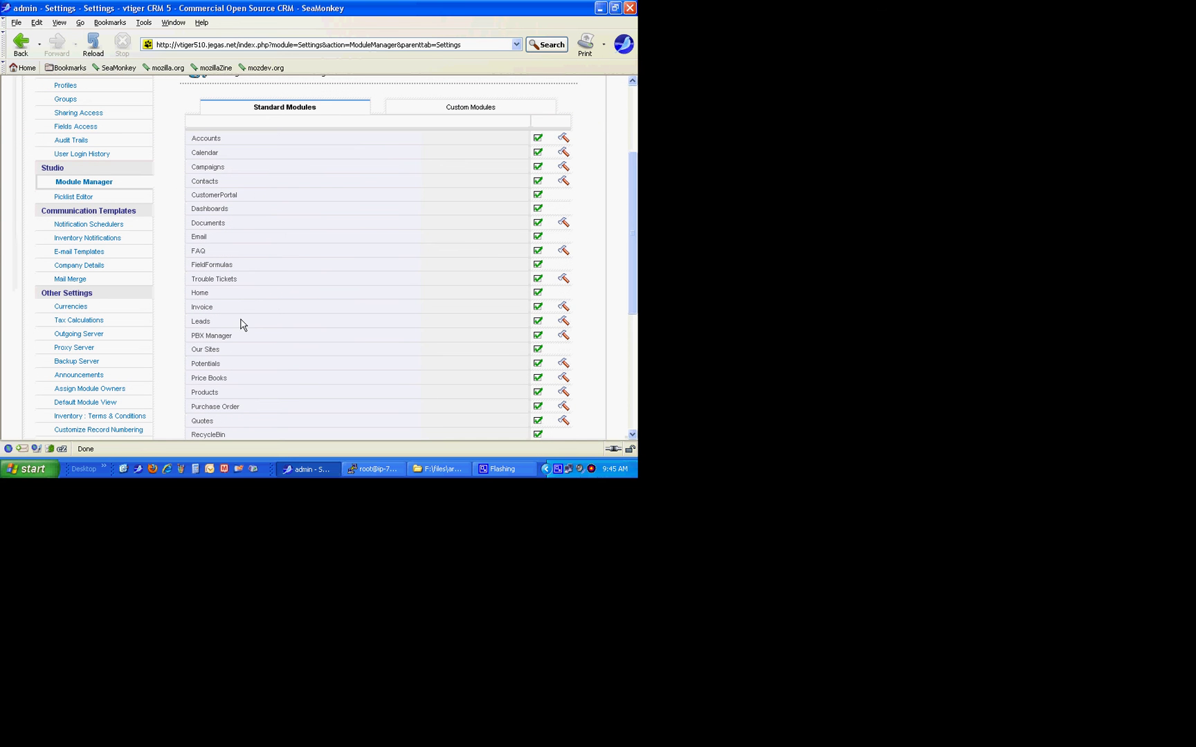
{"action": "left_click", "coordinate": [564, 322]}
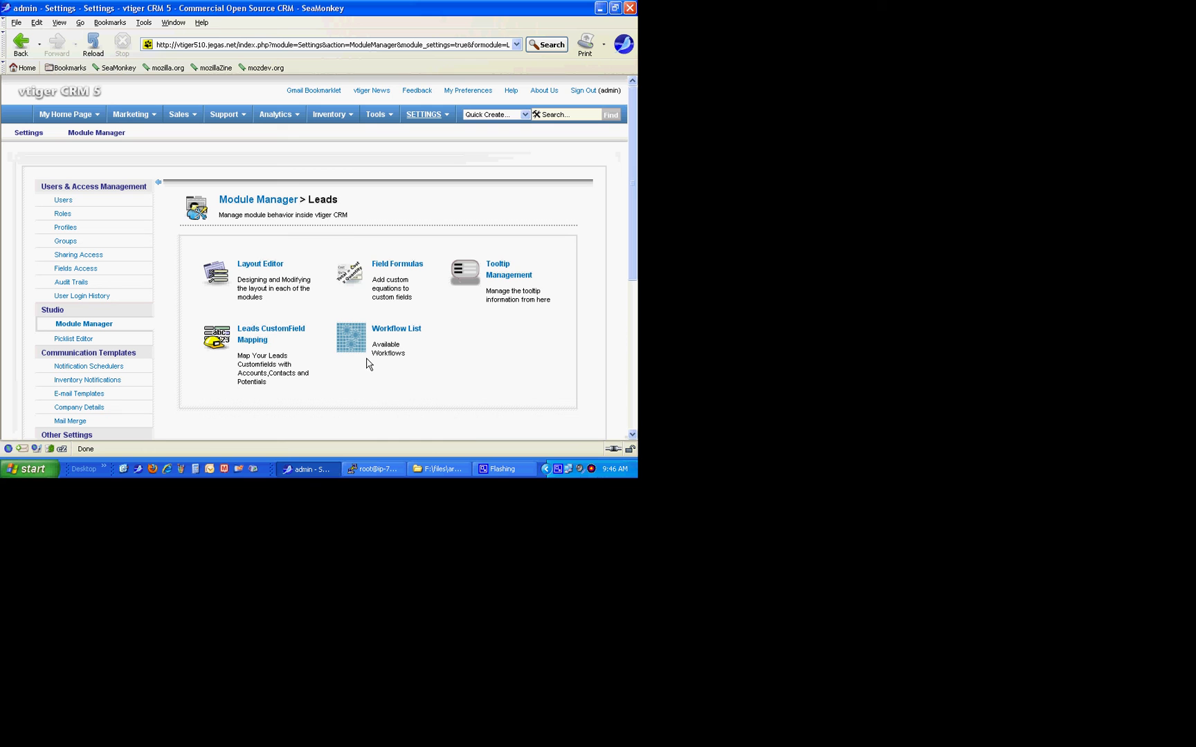
{"action": "left_click", "coordinate": [255, 346]}
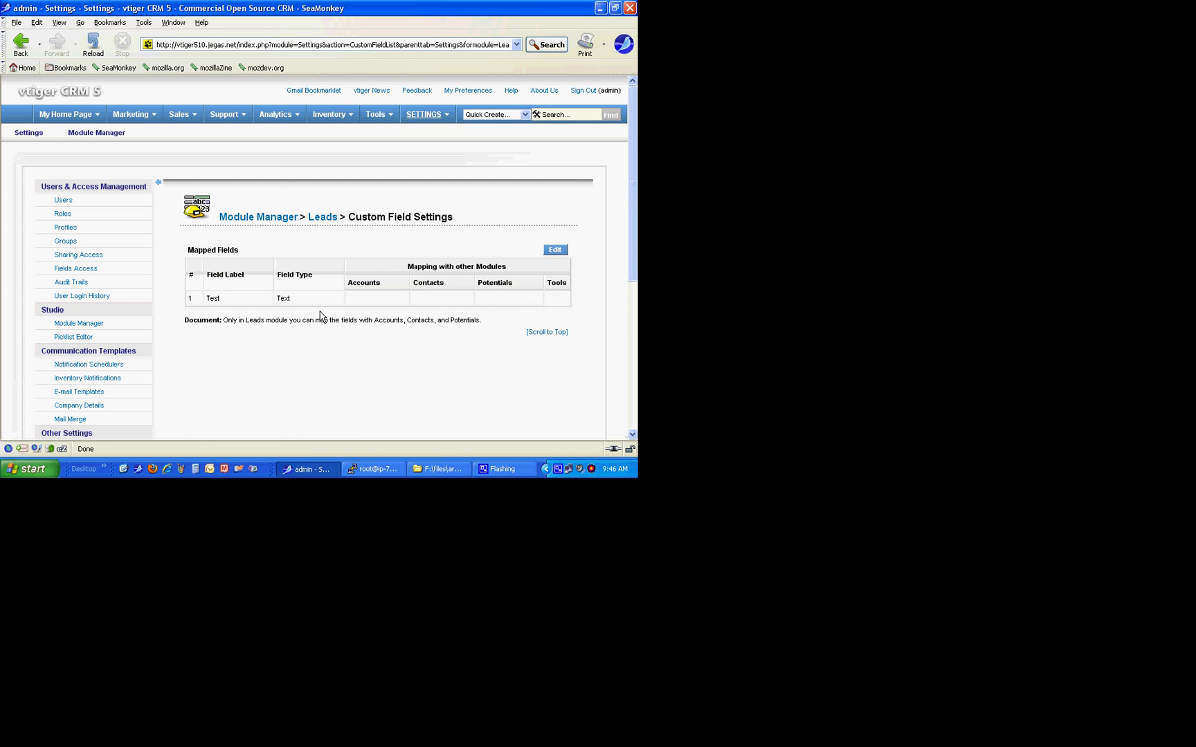
Step: Edit the Leads mappings and set the Test row's Accounts field to Test
{"action": "left_click", "coordinate": [555, 250]}
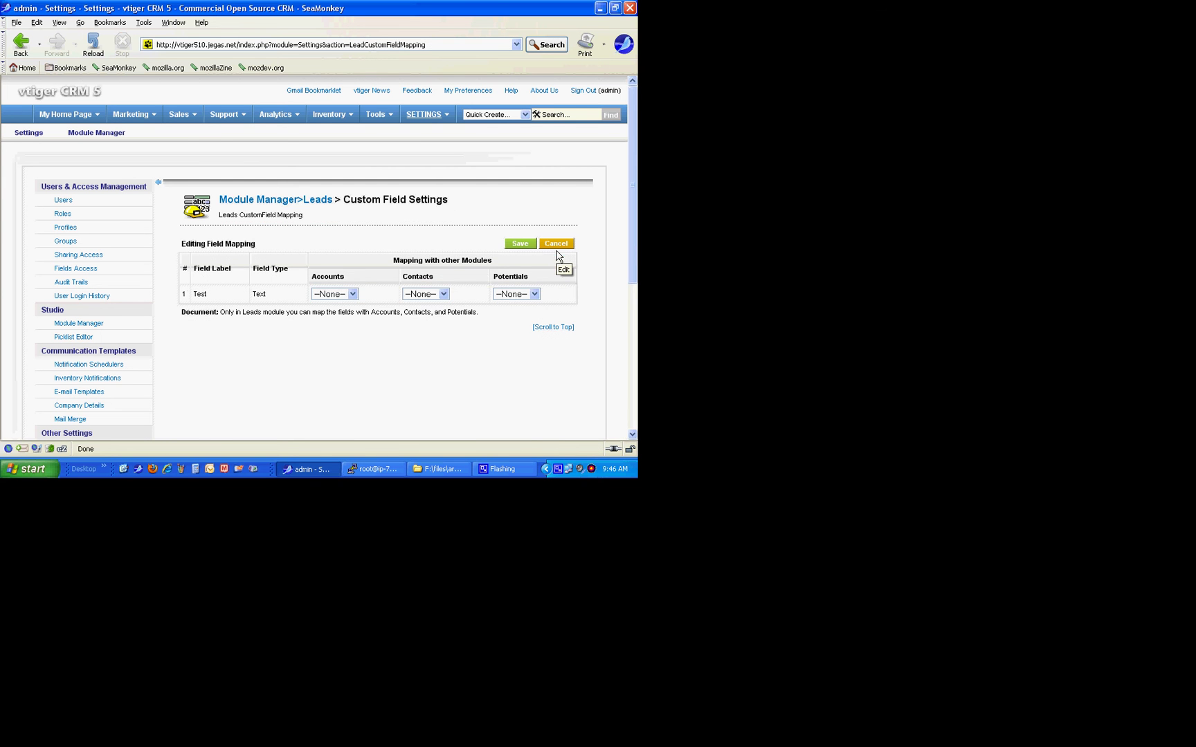
{"action": "left_click", "coordinate": [352, 296]}
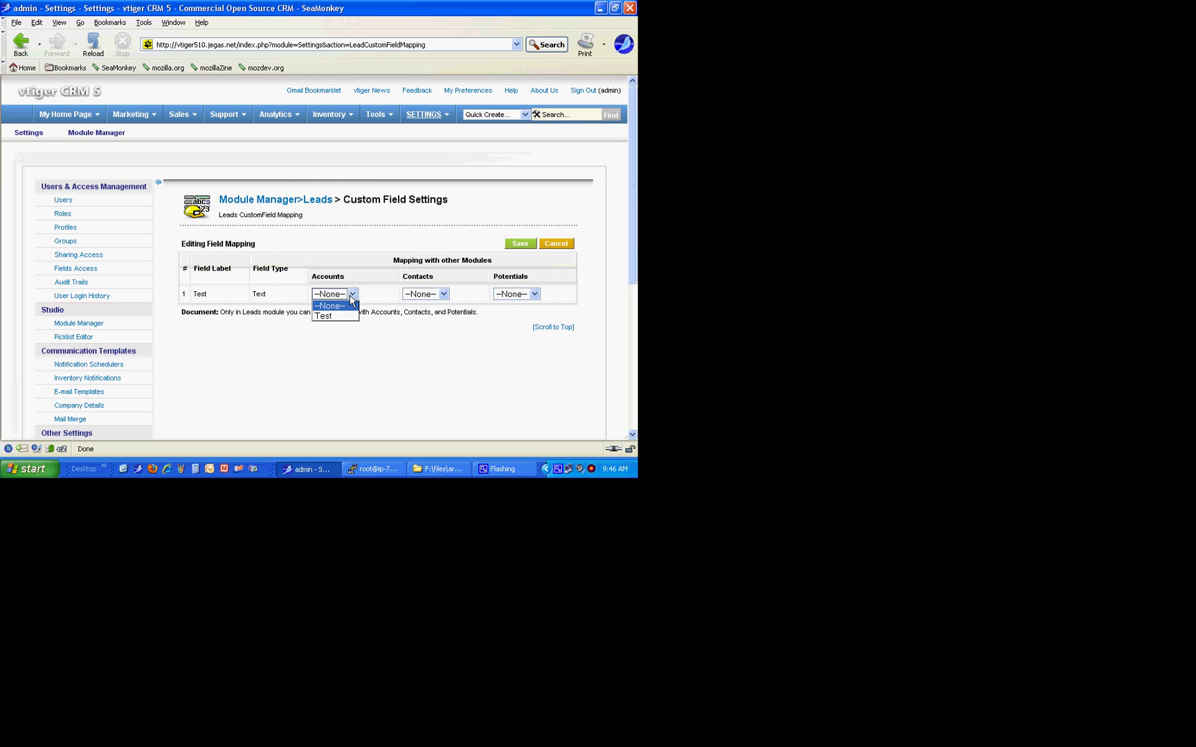
{"action": "left_click", "coordinate": [332, 316]}
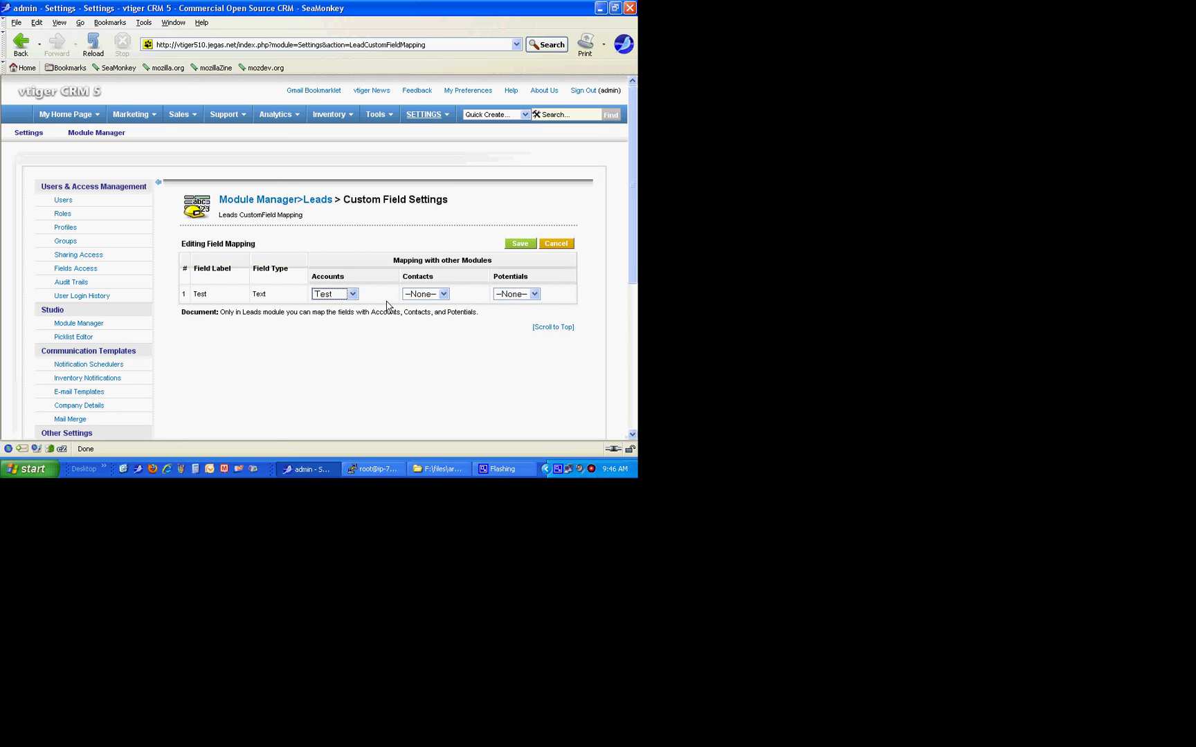
Step: Check the Contacts mapping options without changing them, then minimize the SeaMonkey window
{"action": "left_click", "coordinate": [427, 296]}
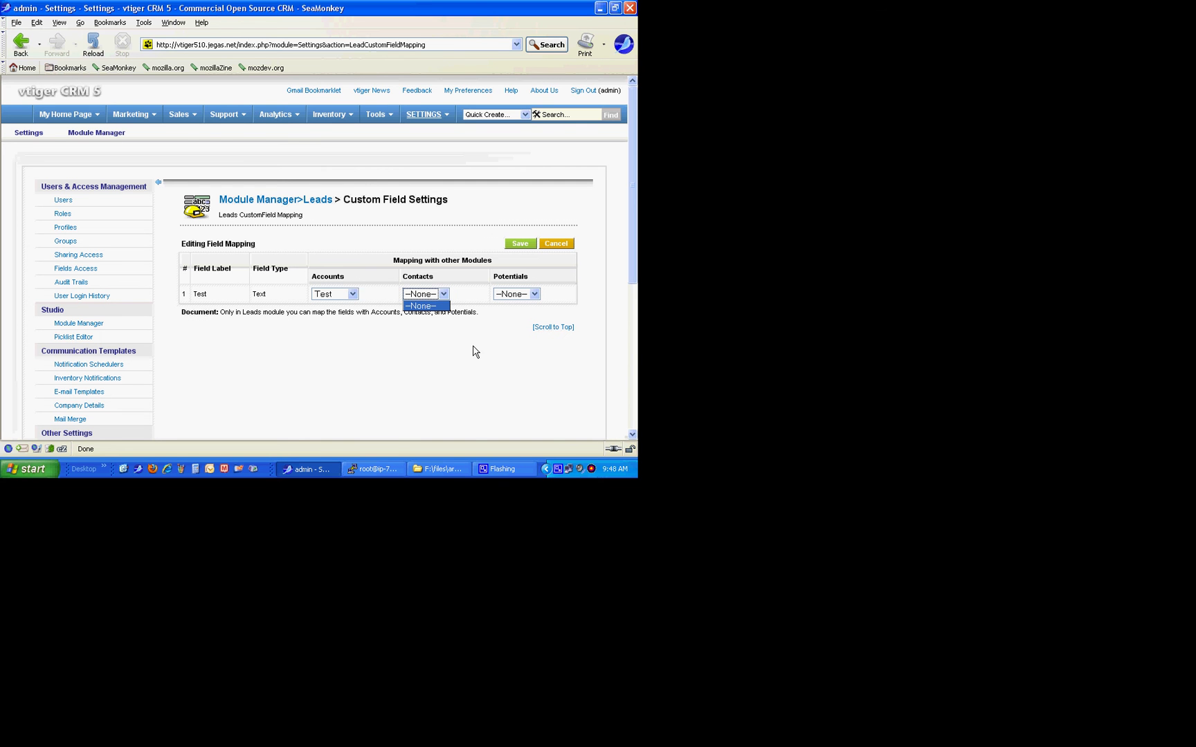
{"action": "left_click", "coordinate": [601, 12]}
{"action": "left_click", "coordinate": [600, 9]}
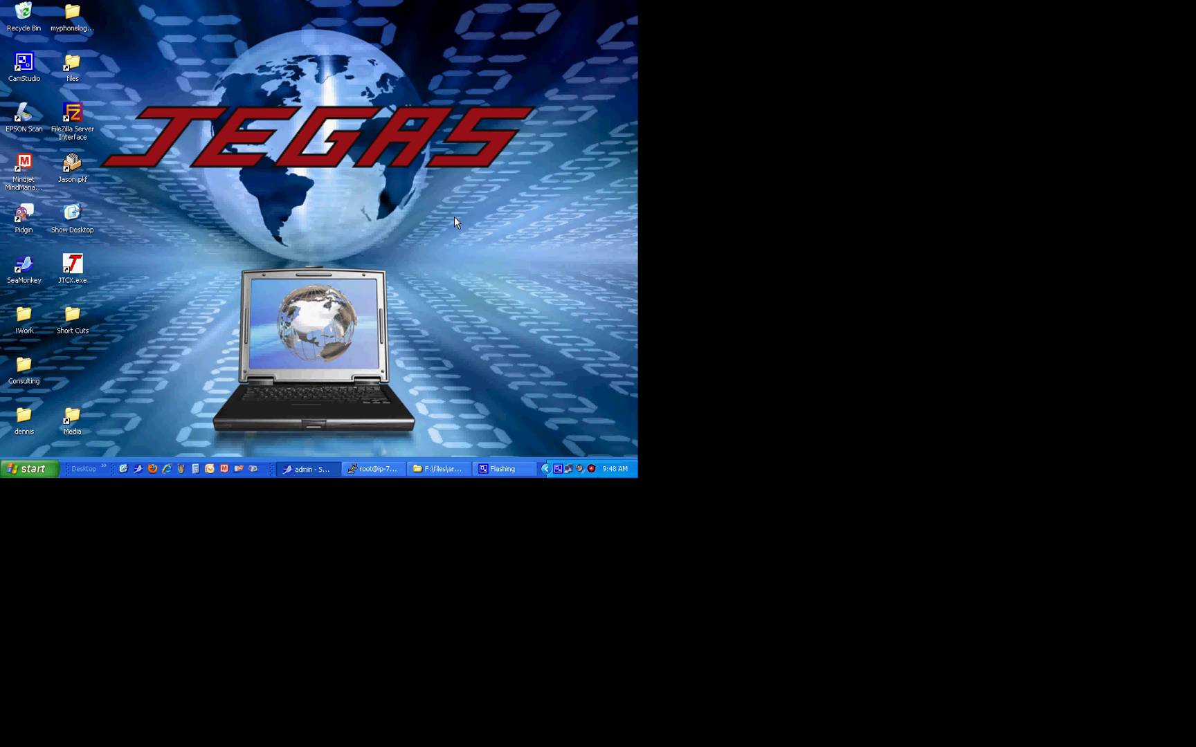